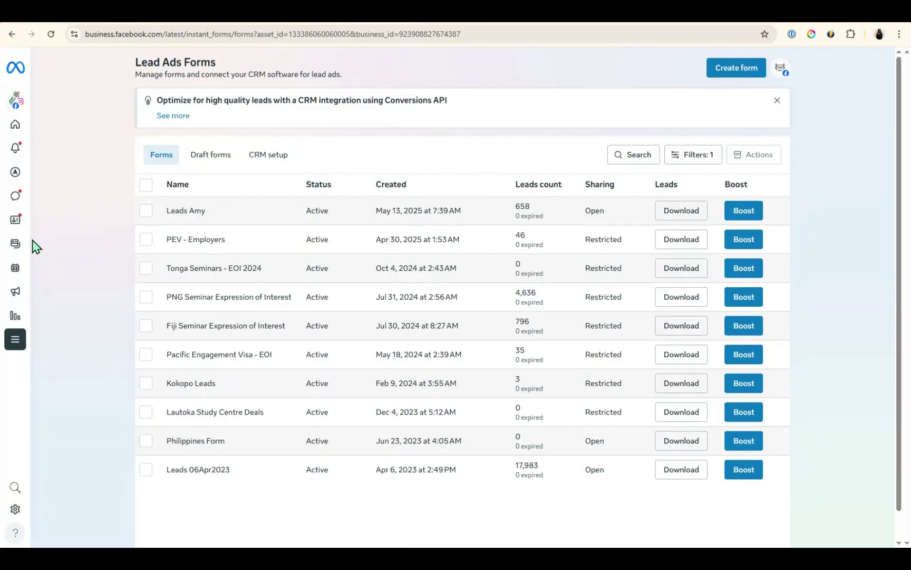
# - Find Instant Forms in the business tools list and show its CRM setup section
pyautogui.moveTo(7, 244)
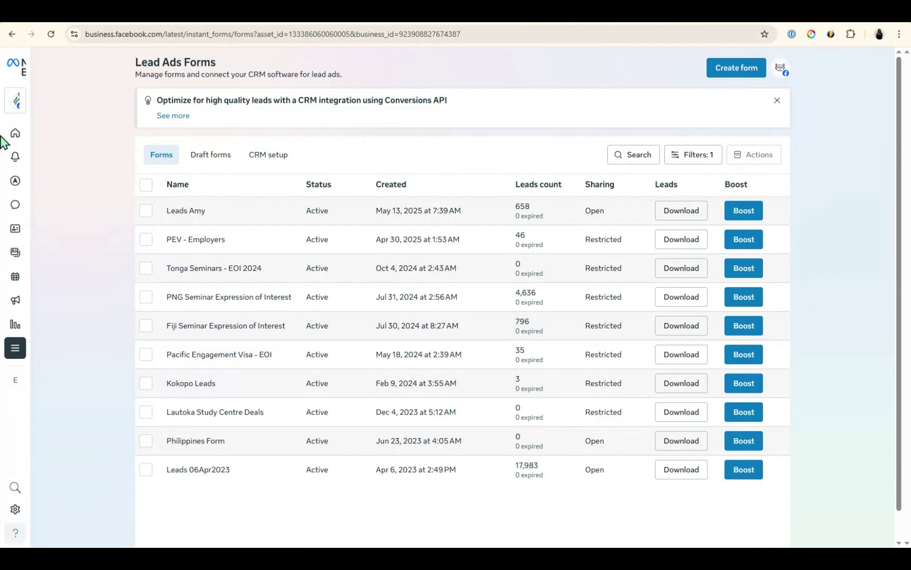
pyautogui.click(42, 347)
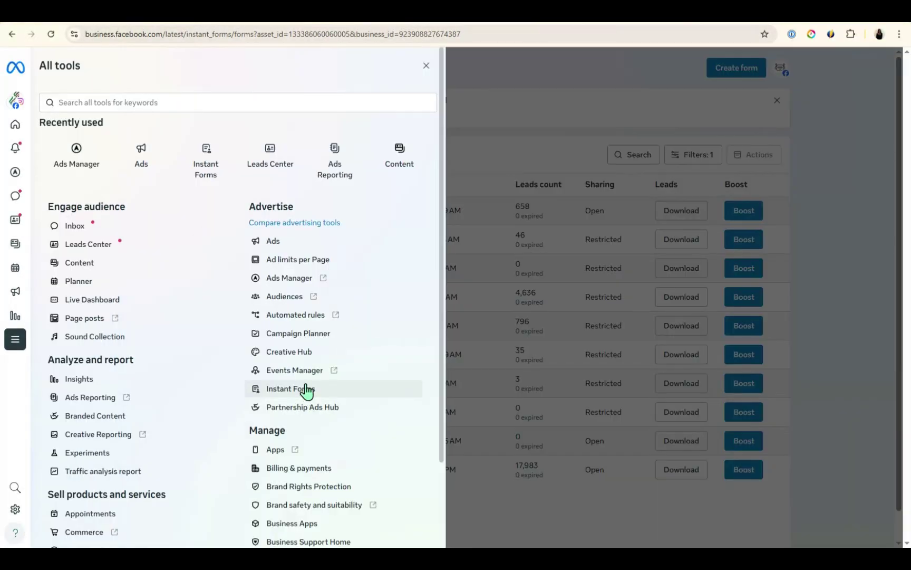
pyautogui.click(176, 103)
pyautogui.write('instant')
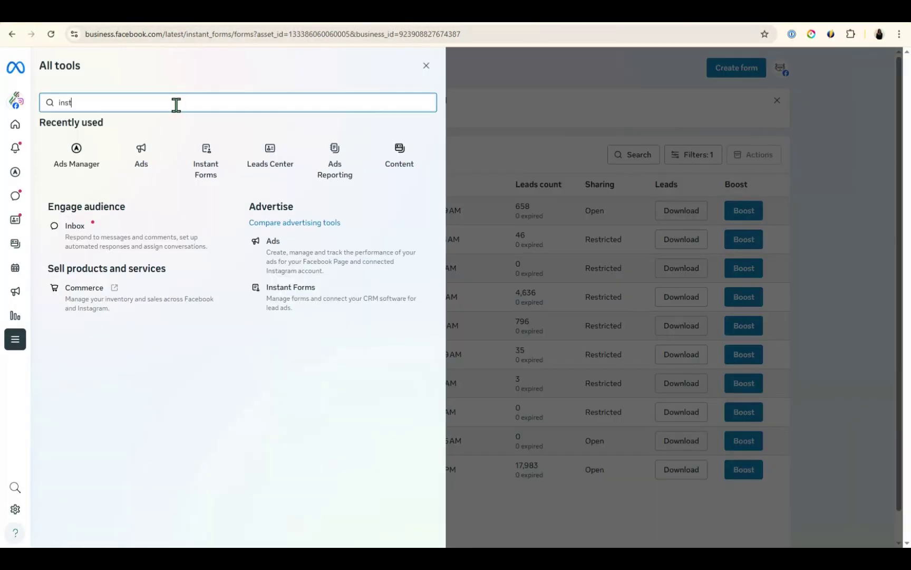
pyautogui.click(100, 257)
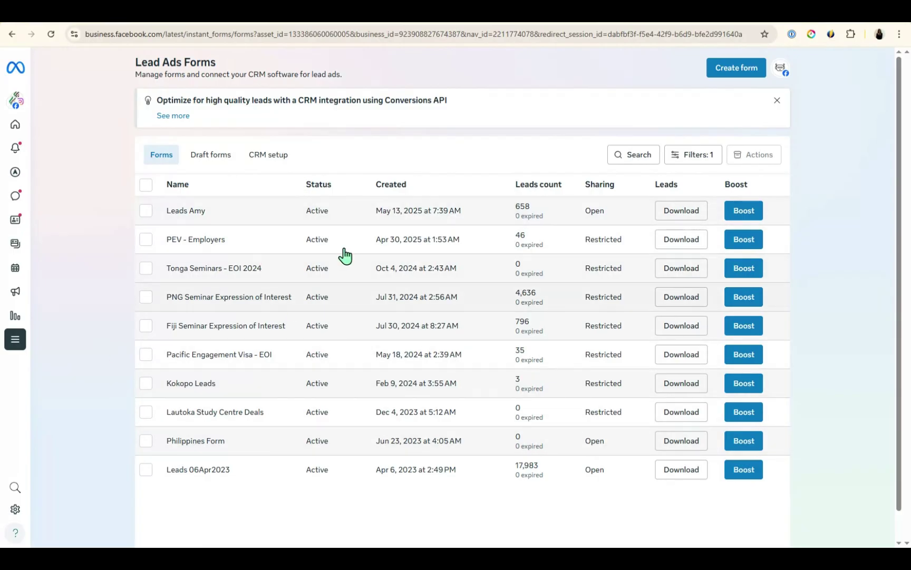
pyautogui.click(269, 156)
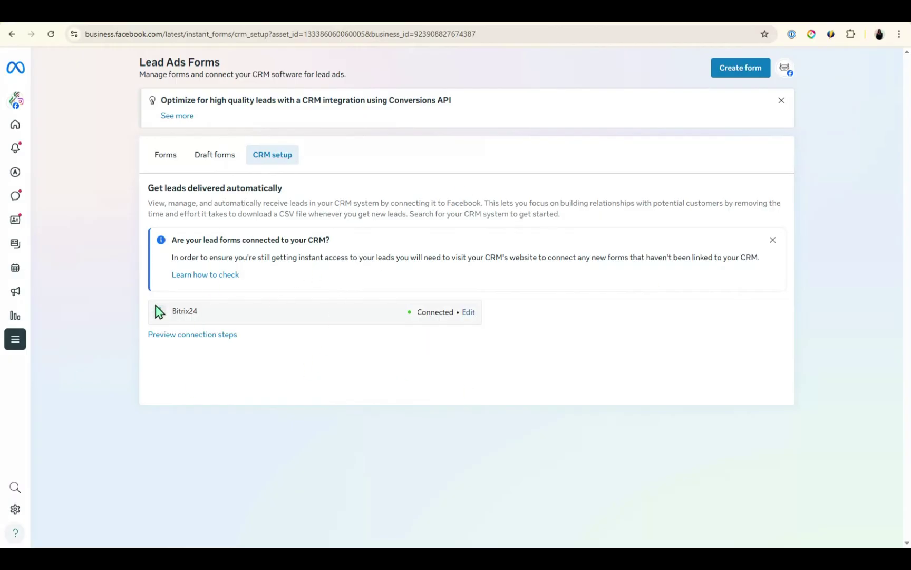
# - Go back to the lead forms list and create a new Facebook Lead Ads form in Contact Center
pyautogui.click(164, 154)
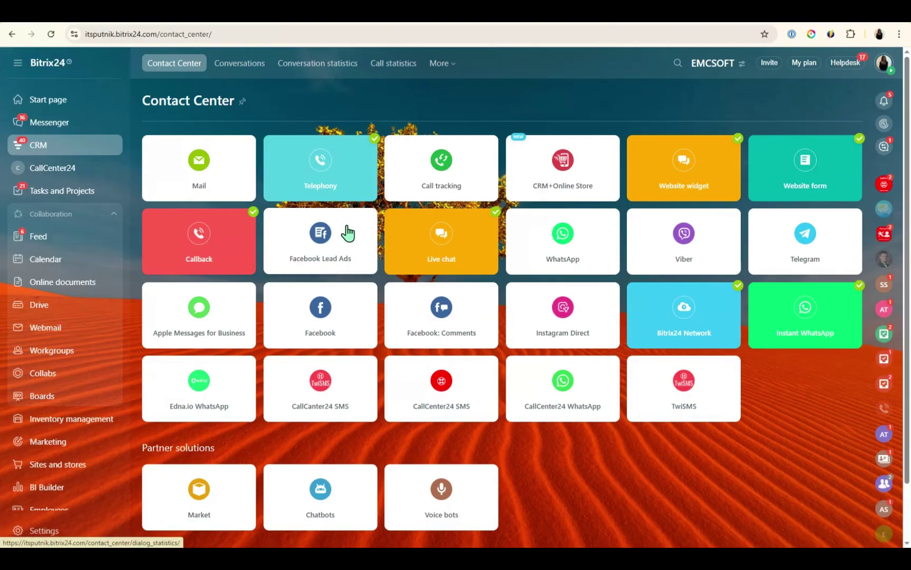
pyautogui.click(332, 253)
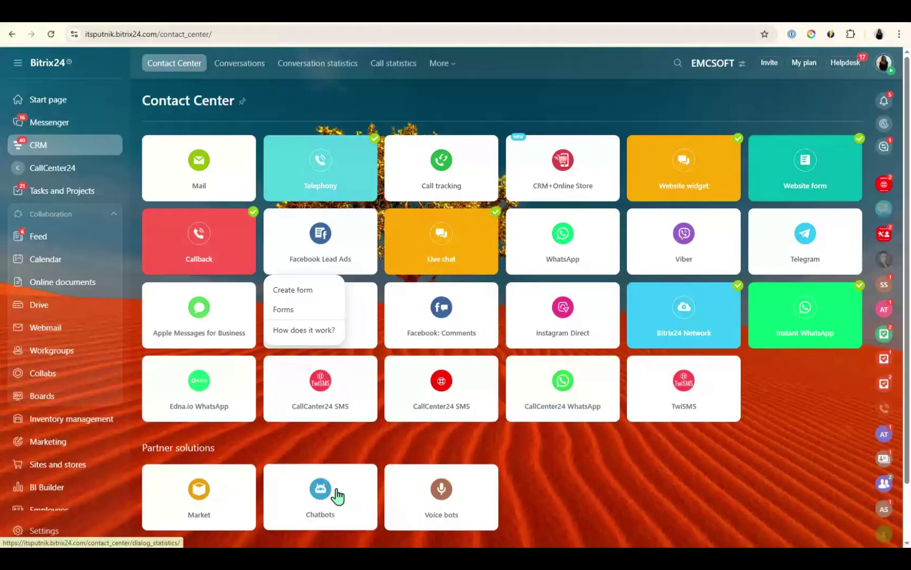
pyautogui.click(294, 292)
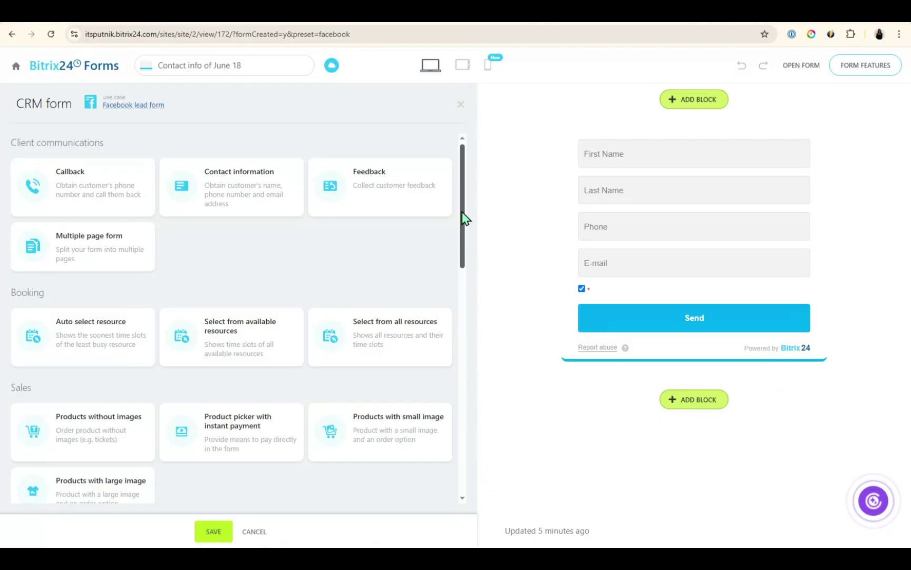
# - Apply the Facebook lead form template from the Social media orders group
pyautogui.moveTo(466, 218); pyautogui.dragTo(467, 290)
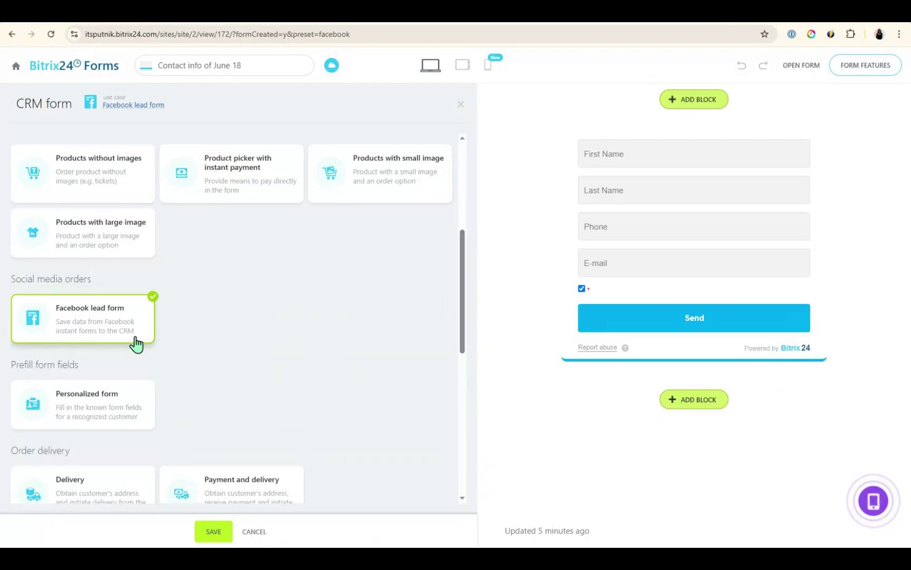
pyautogui.click(75, 332)
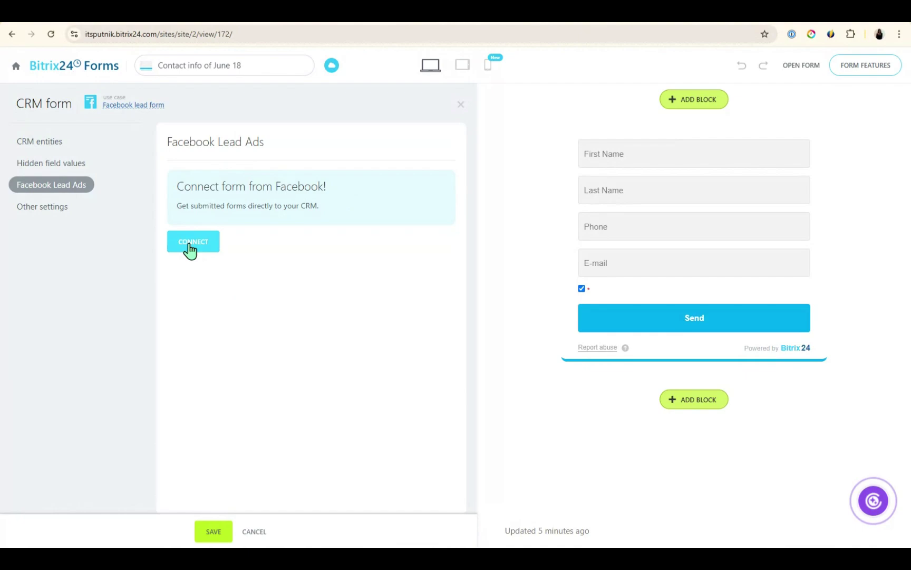
# - Begin the Facebook connection with business vertical Services and timezone Europe/Moscow
pyautogui.click(190, 248)
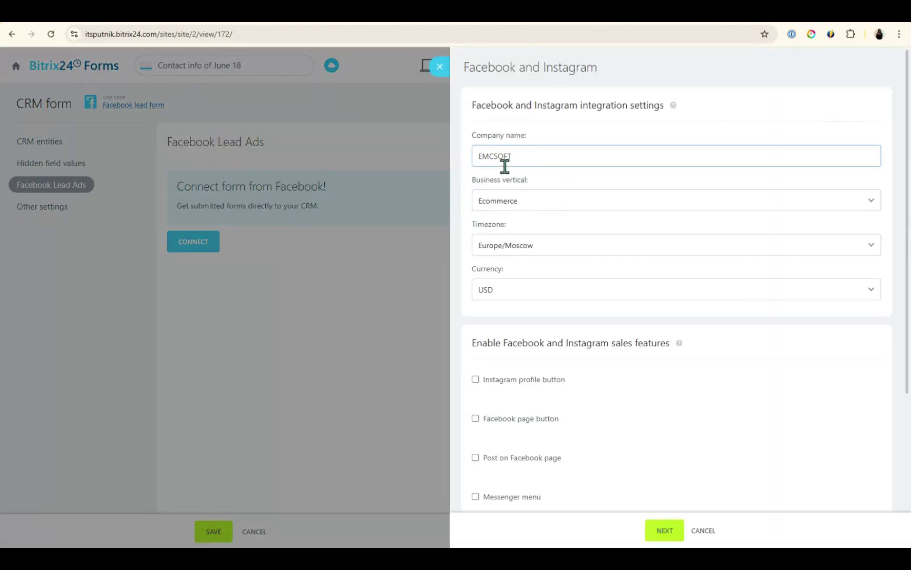
pyautogui.click(559, 202)
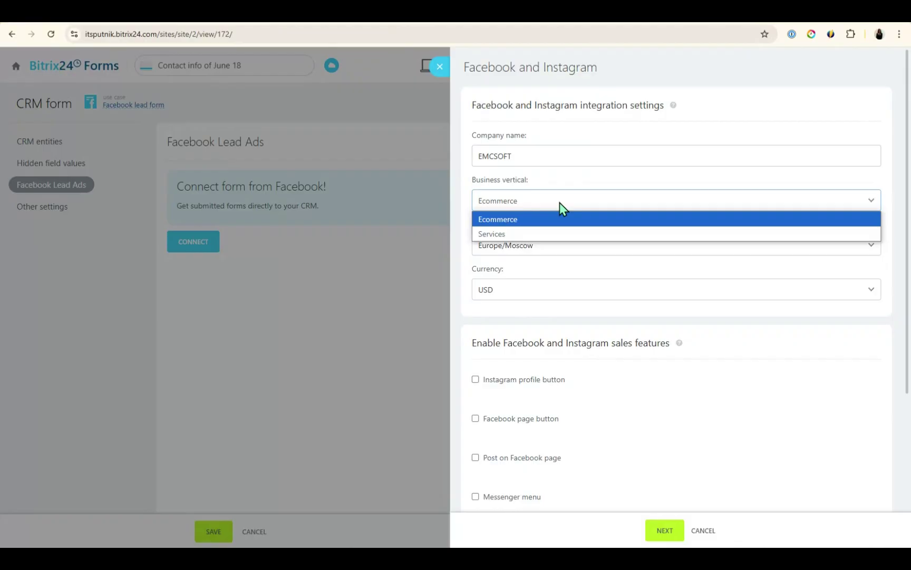
pyautogui.click(497, 235)
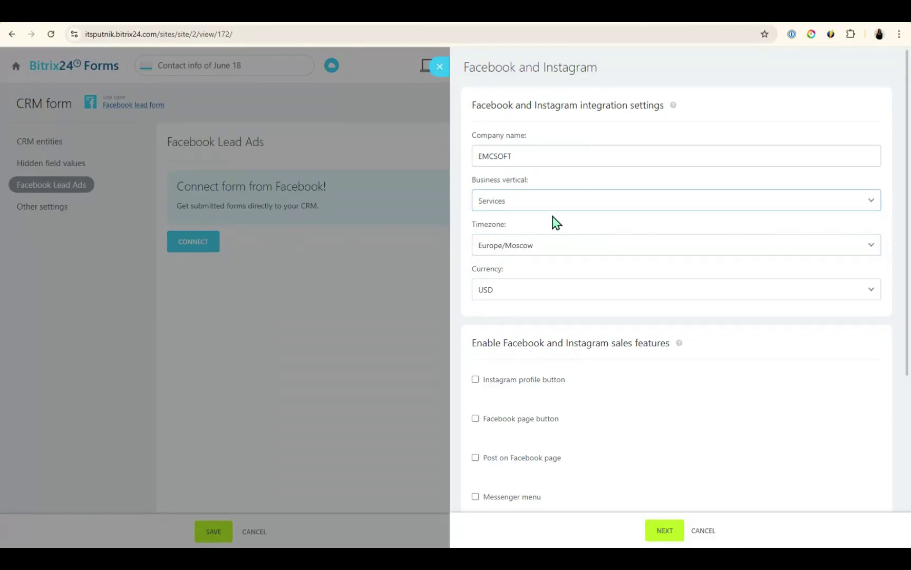
pyautogui.click(553, 251)
pyautogui.click(555, 255)
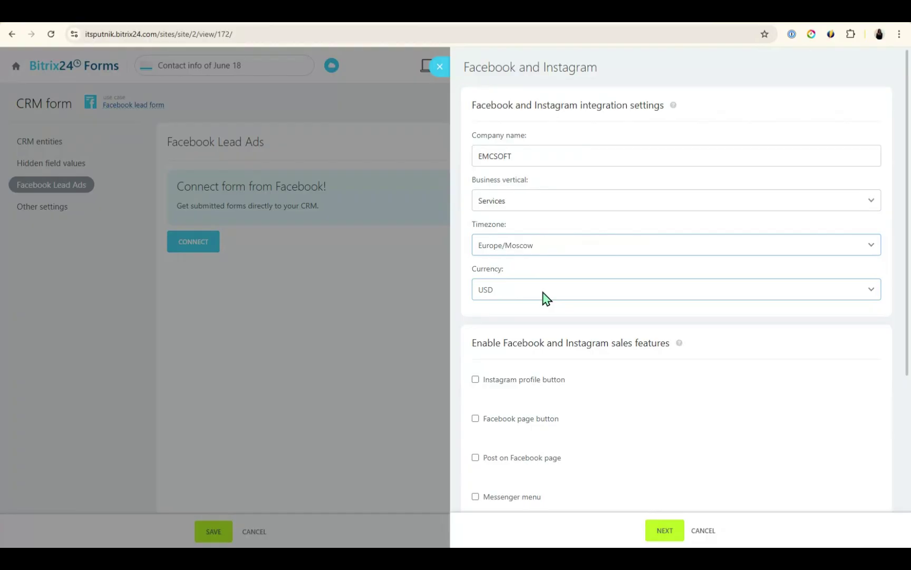
pyautogui.scroll(-5, 563, 316)
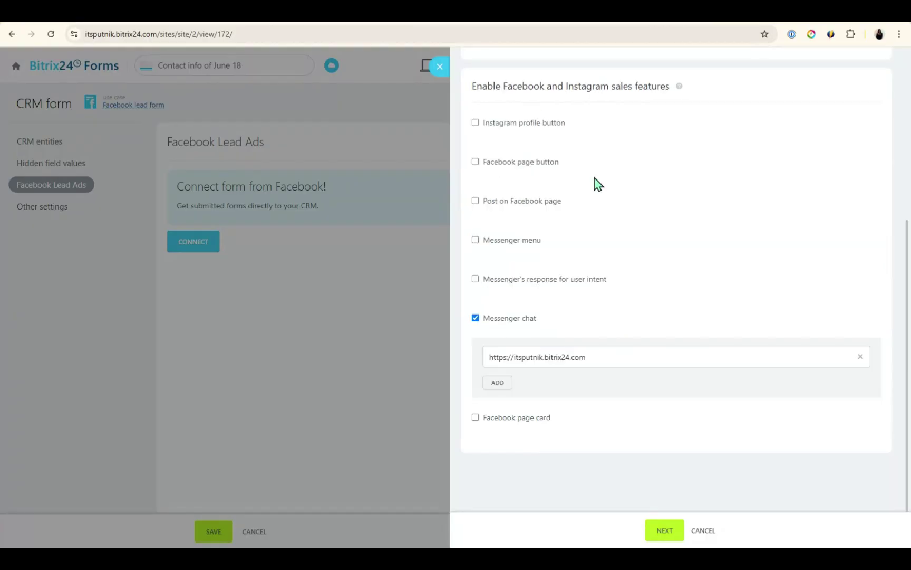
pyautogui.scroll(5, 576, 221)
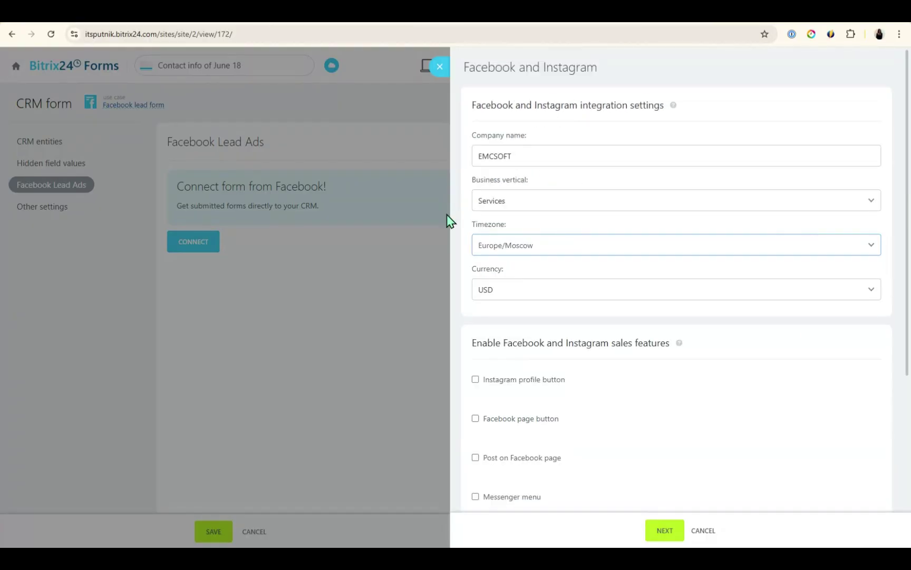
pyautogui.scroll(-5, 701, 324)
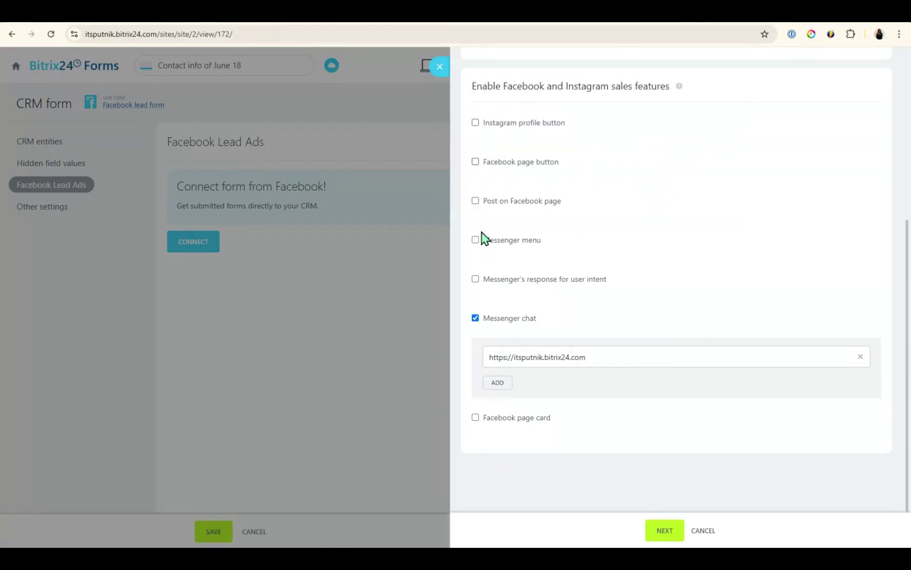
# - Leave all sales features off: Messenger chat, Instagram profile button, Facebook page button, Post on Facebook page
pyautogui.click(475, 318)
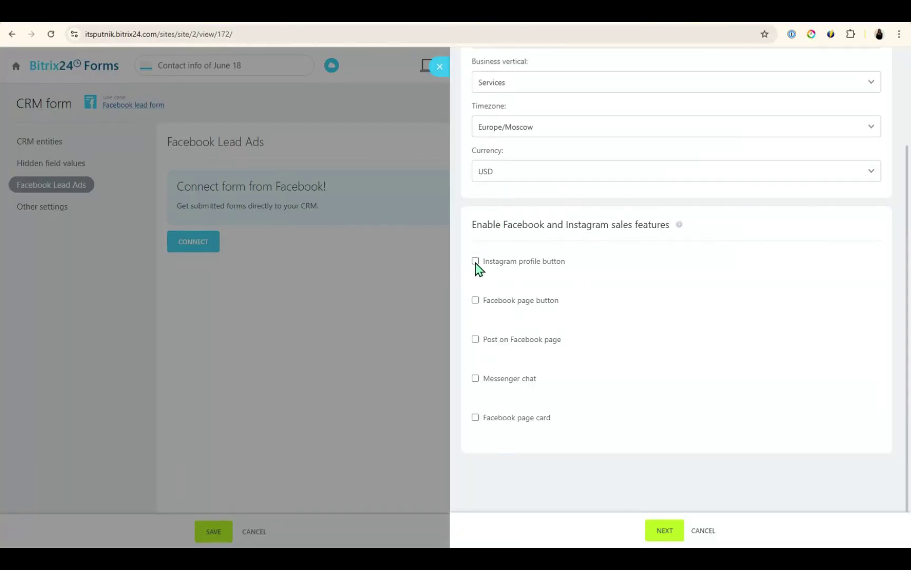
pyautogui.click(475, 260)
pyautogui.click(488, 299)
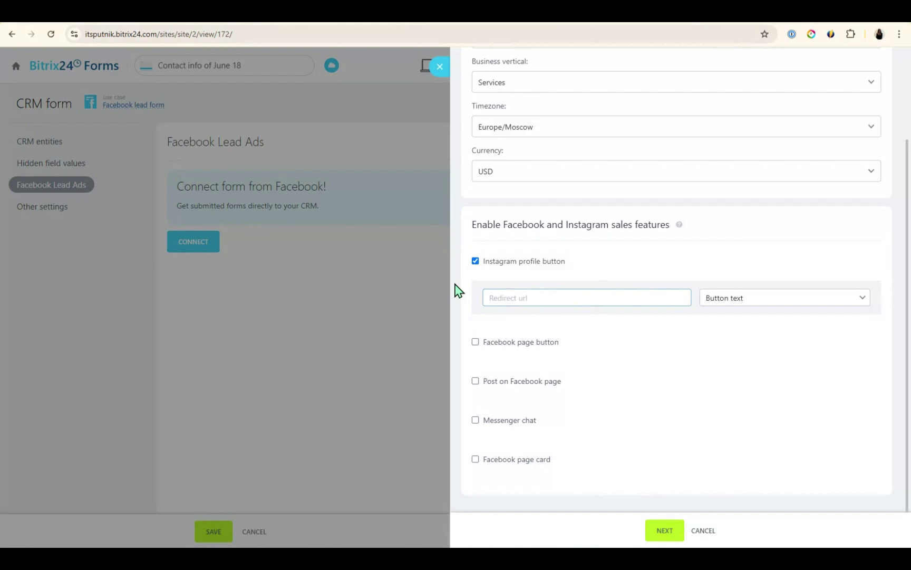
pyautogui.click(476, 262)
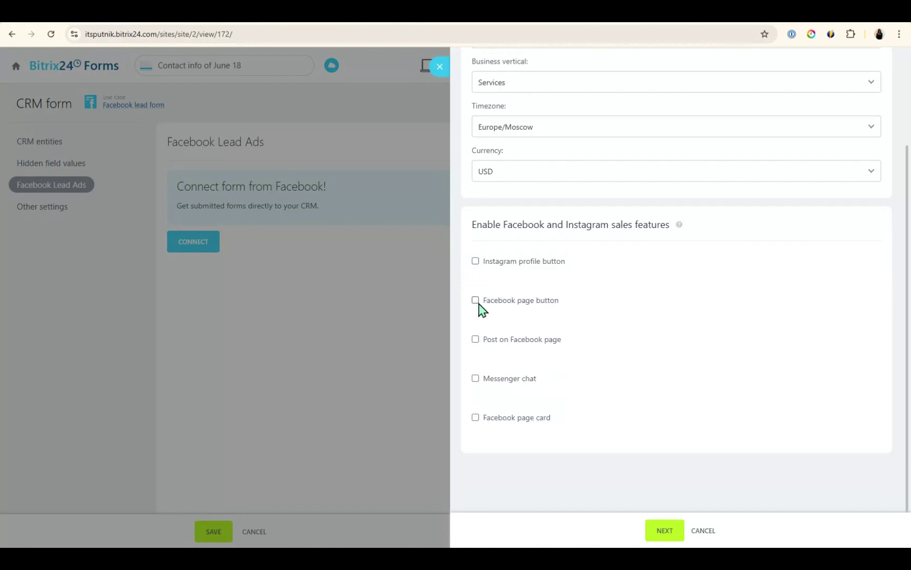
pyautogui.click(476, 300)
pyautogui.click(476, 300)
pyautogui.click(476, 339)
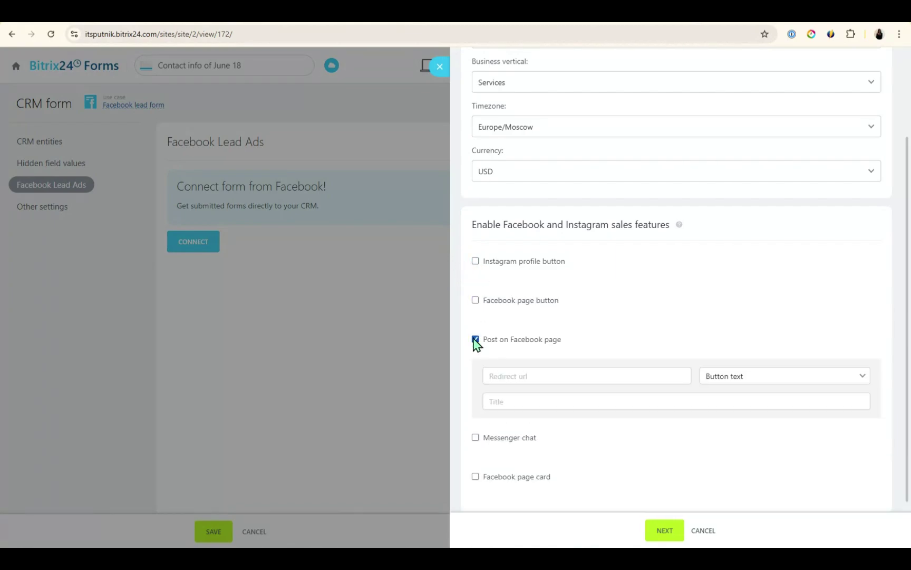
pyautogui.click(476, 340)
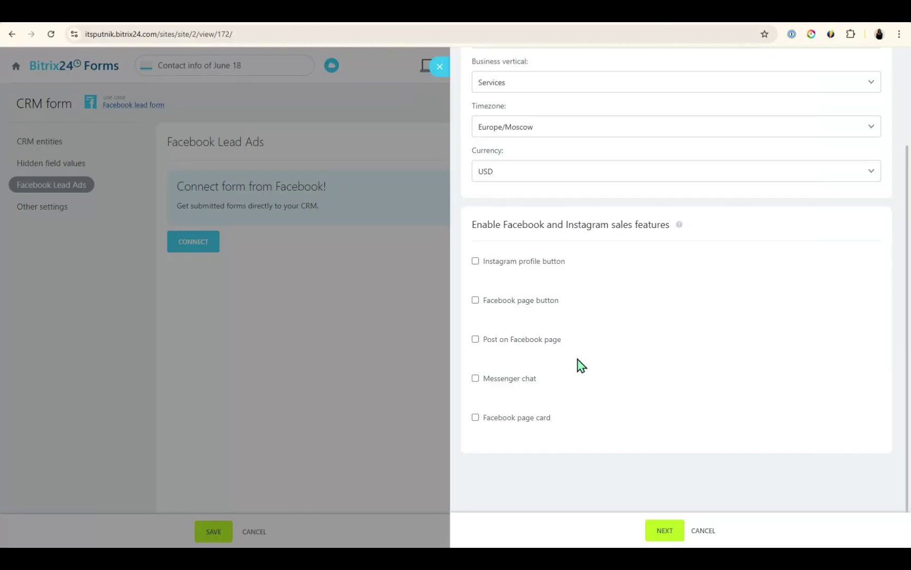
# - Continue with the signed-in Facebook account and accept permissions to reach the settings confirmation
pyautogui.click(177, 517)
pyautogui.moveTo(578, 116); pyautogui.dragTo(399, 70)
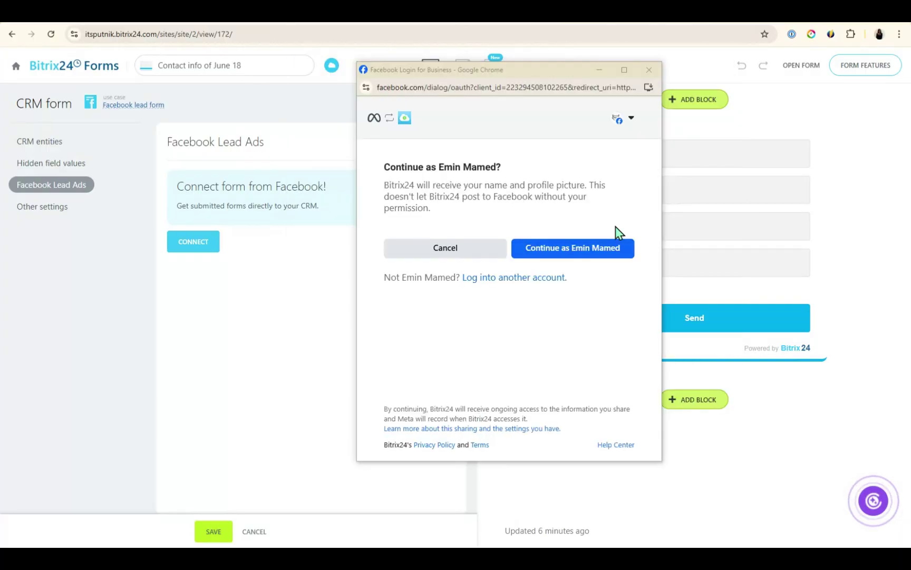
pyautogui.click(585, 252)
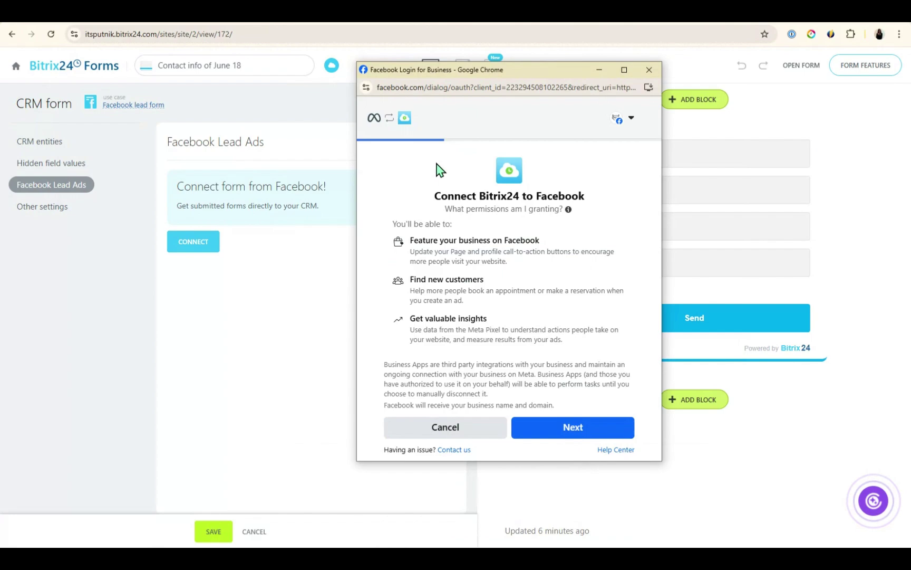
pyautogui.moveTo(439, 196); pyautogui.dragTo(585, 199)
pyautogui.click(452, 197)
pyautogui.click(574, 427)
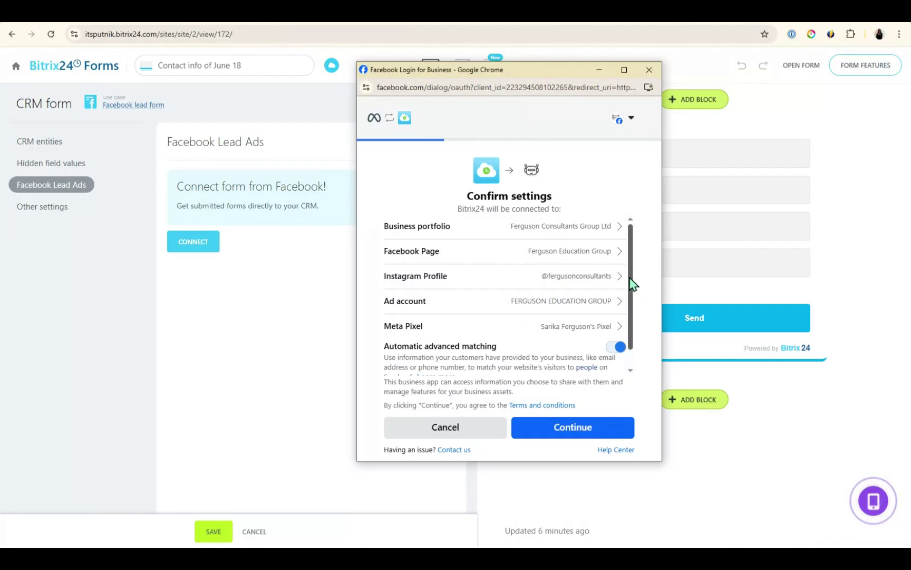
pyautogui.moveTo(633, 283); pyautogui.dragTo(632, 316)
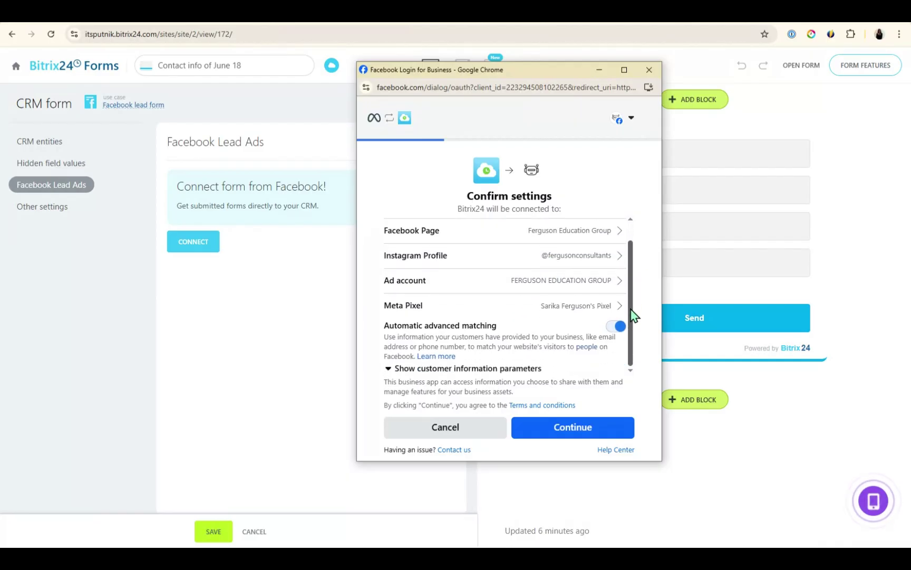
# - Confirm the connection settings and approve the Facebook page permissions for Bitrix24
pyautogui.click(546, 432)
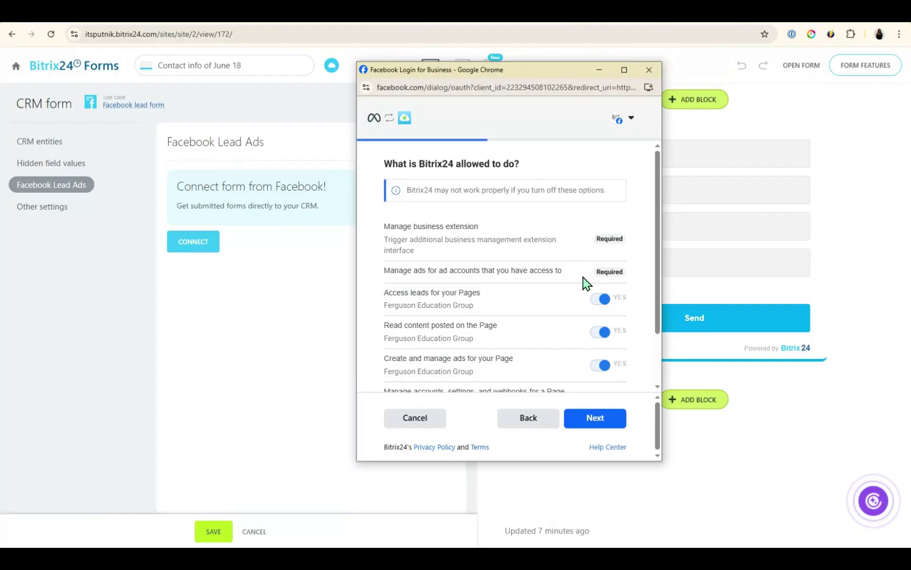
pyautogui.scroll(-2, 600, 346)
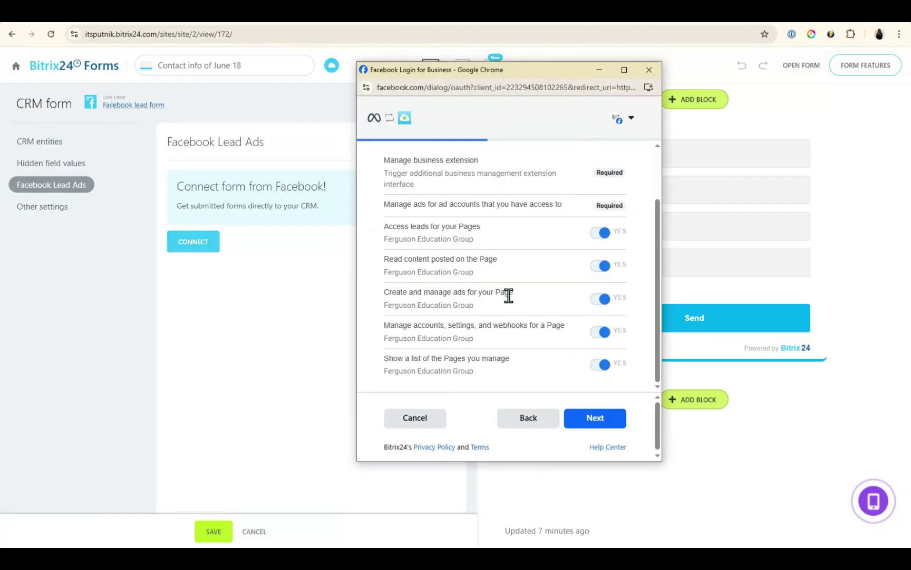
pyautogui.scroll(2, 527, 306)
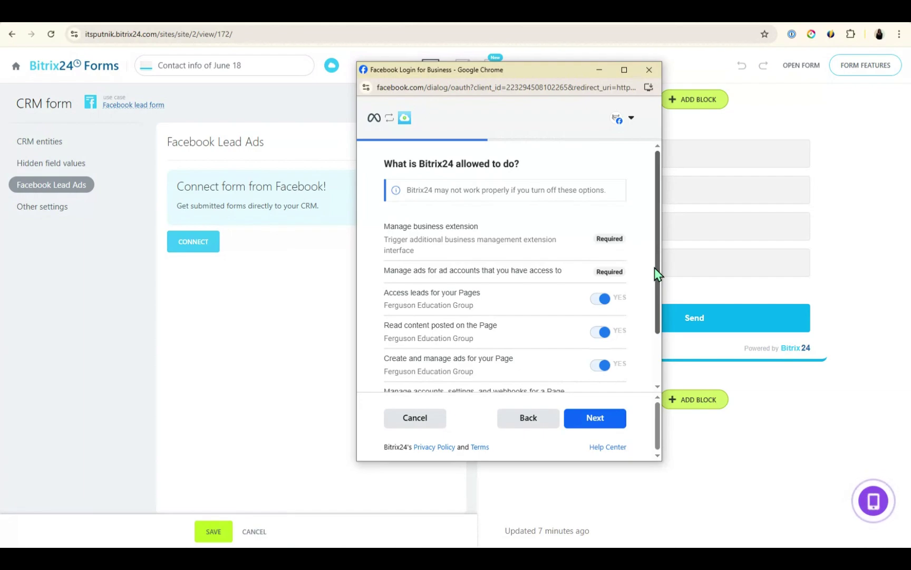
pyautogui.scroll(-2, 541, 306)
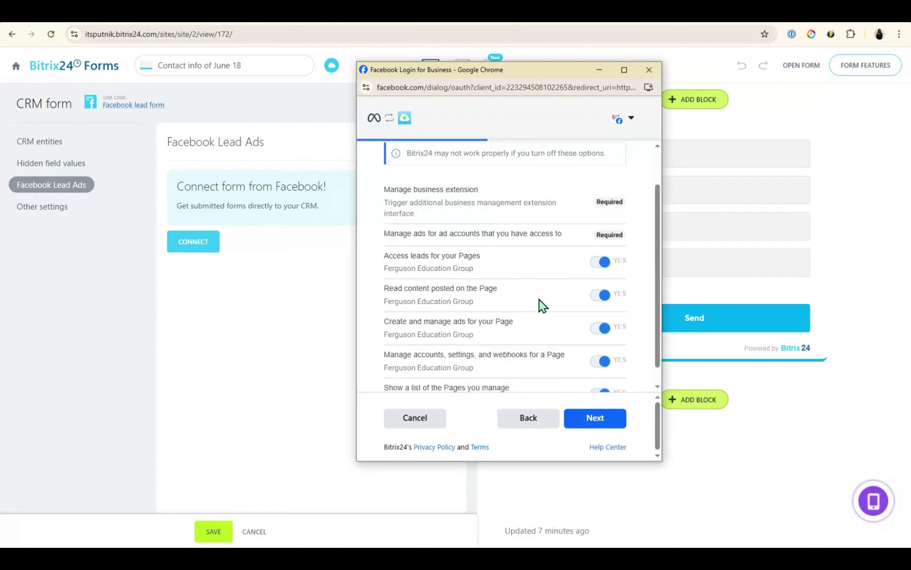
pyautogui.click(619, 425)
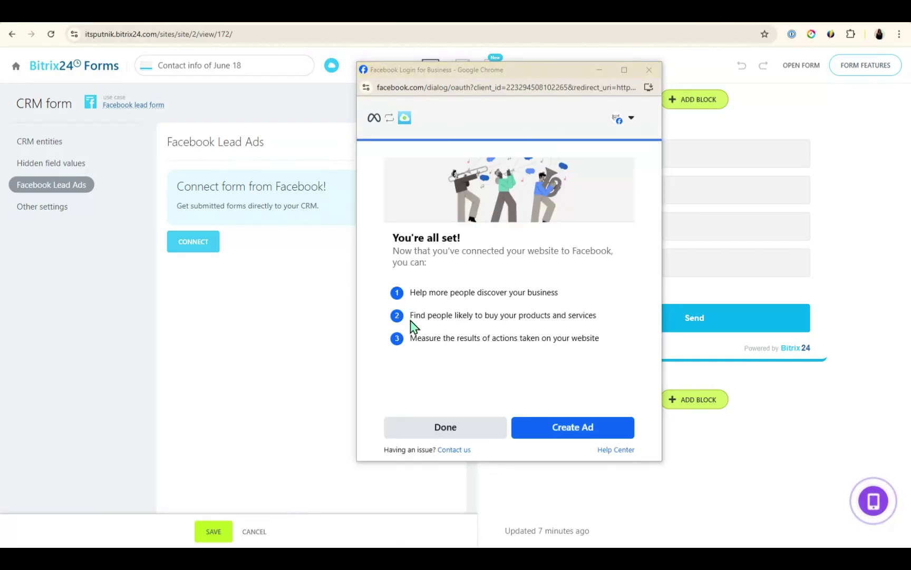
# - Close the Facebook window and select Ferguson Education Group as the page
pyautogui.click(442, 432)
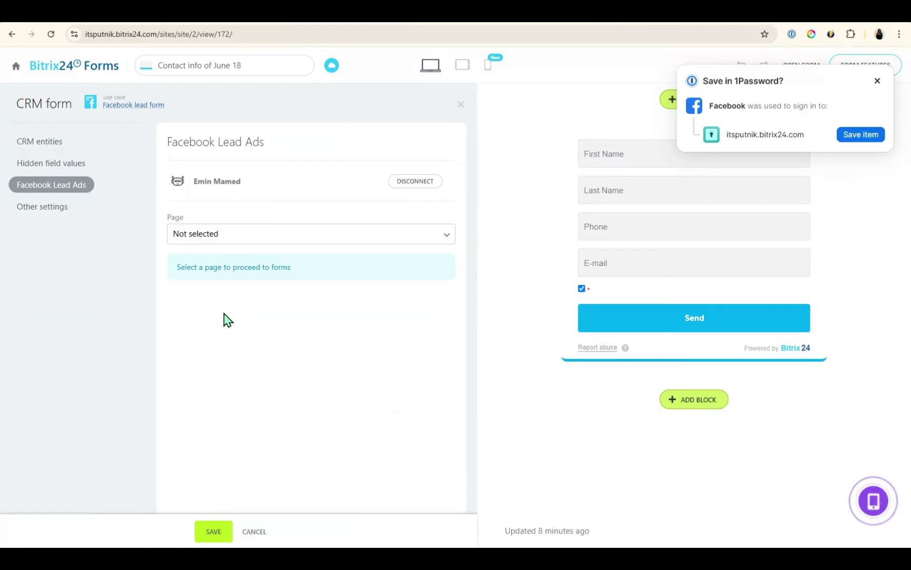
pyautogui.click(428, 244)
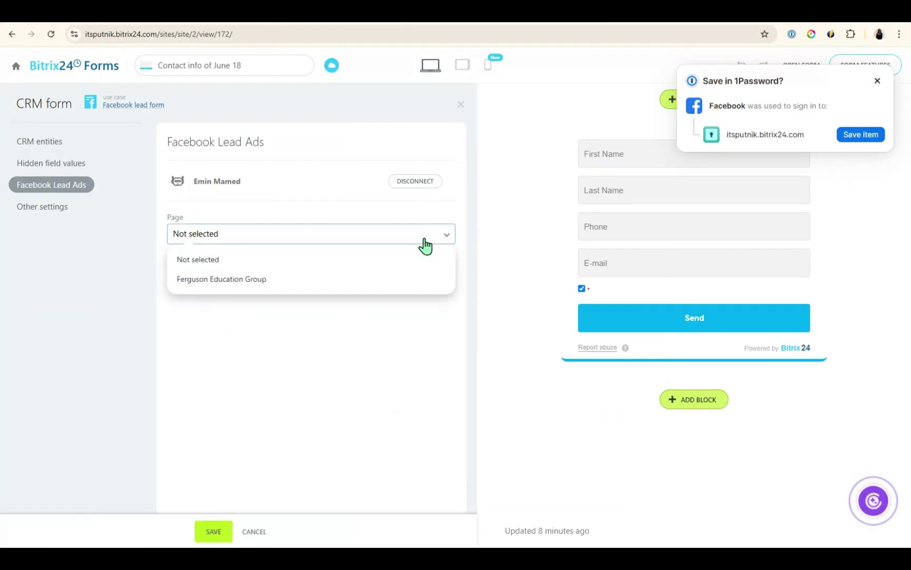
pyautogui.click(222, 279)
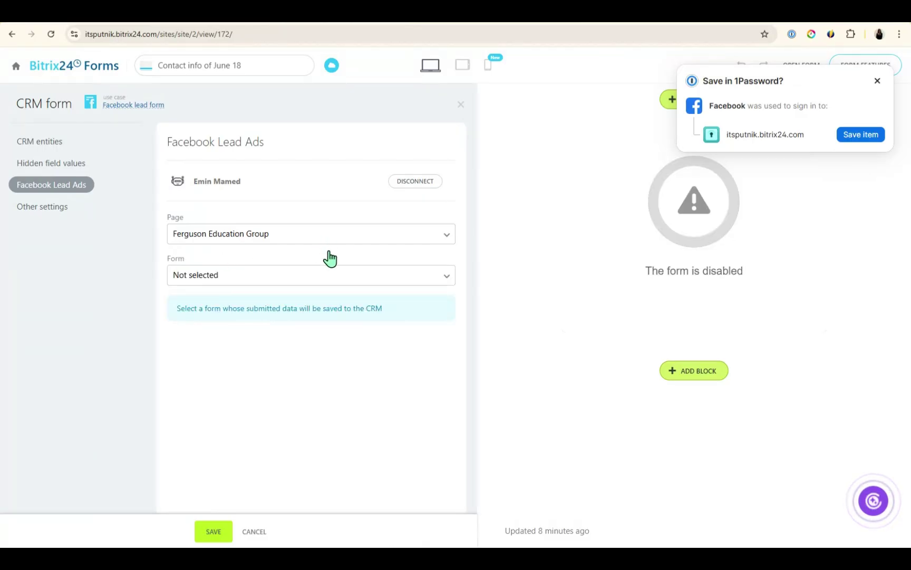
# - Browse the Facebook lead forms list for PNG Seminar Expression of Interest
pyautogui.click(236, 276)
pyautogui.scroll(-5, 371, 318)
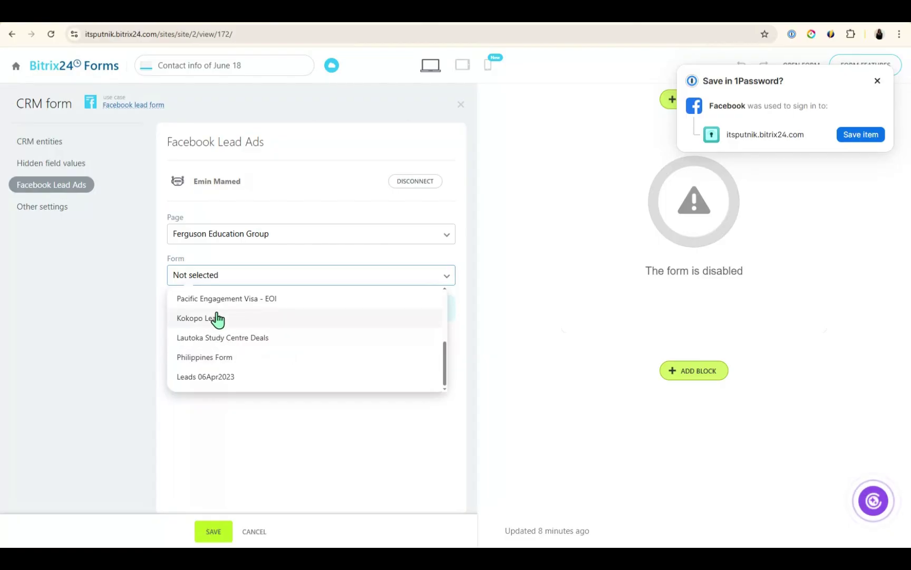
pyautogui.scroll(4, 220, 320)
pyautogui.scroll(-2, 221, 320)
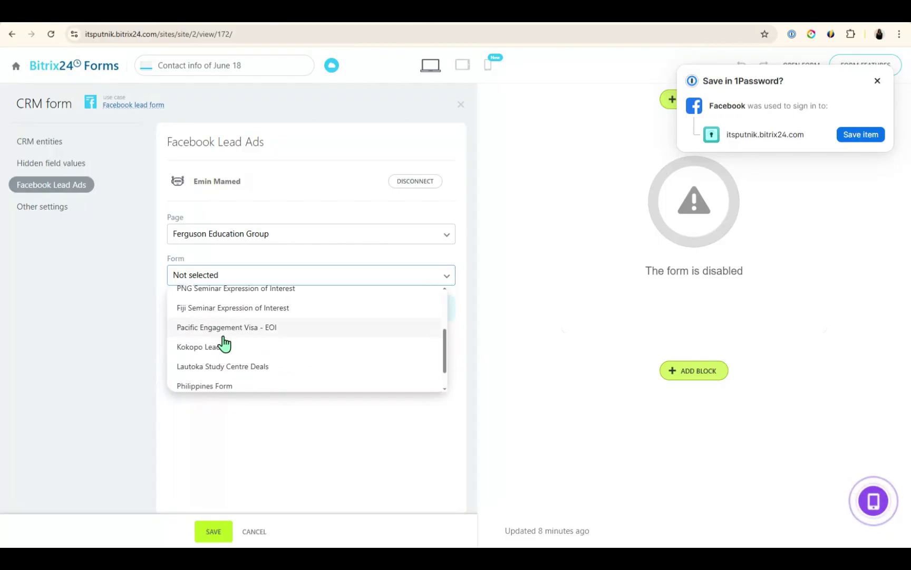
# - Select the PNG Seminar Expression of Interest form and review its listed fields
pyautogui.click(228, 289)
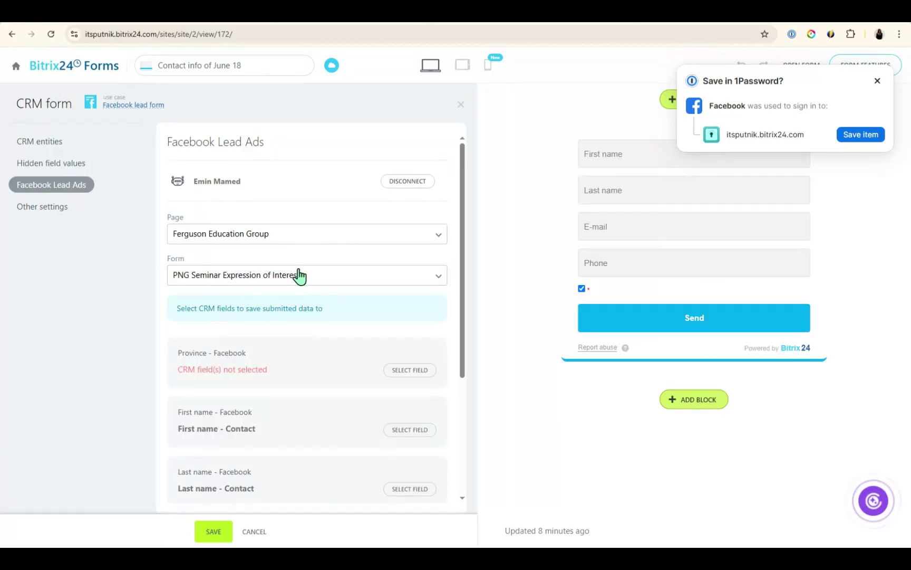
pyautogui.scroll(-3, 274, 342)
pyautogui.scroll(5, 317, 361)
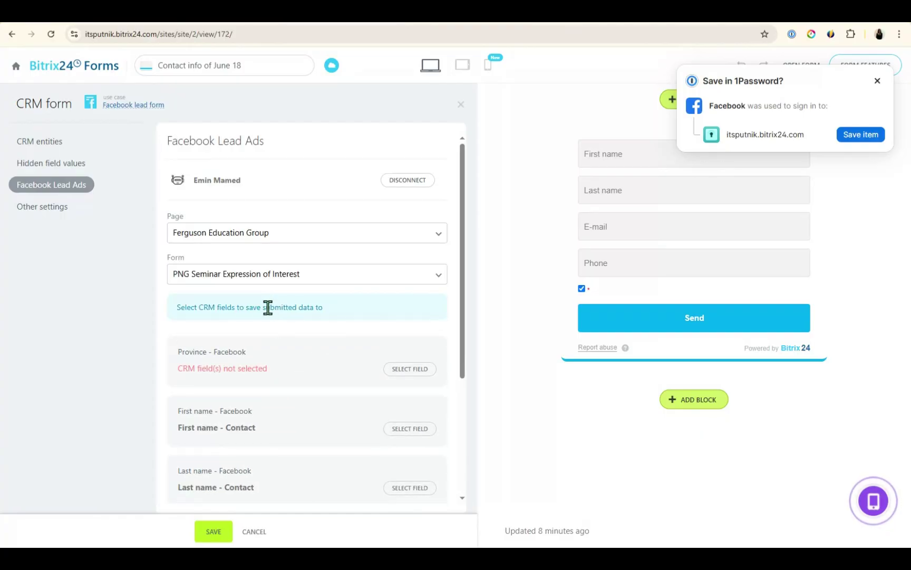
pyautogui.scroll(-5, 267, 306)
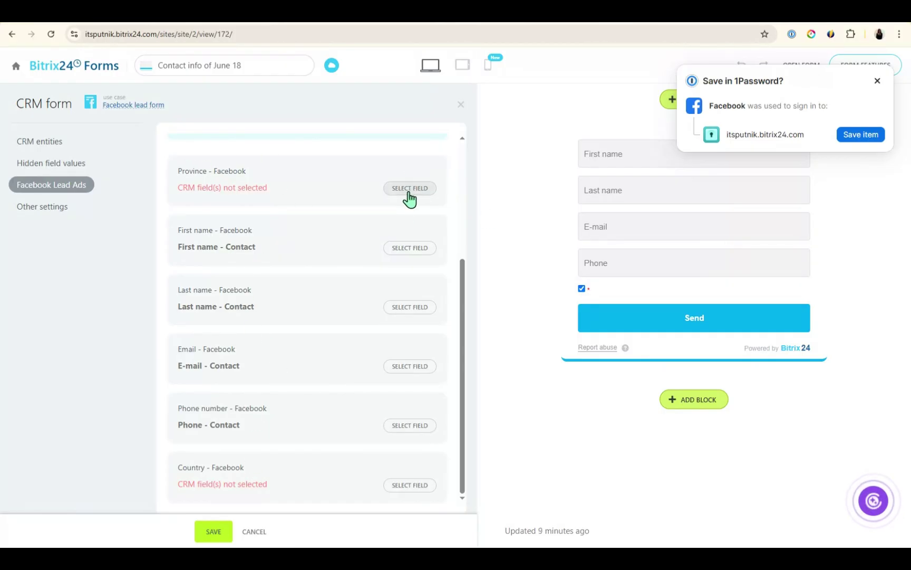
# - Map the Facebook Province field to the Cloud account URL - Deal CRM field
pyautogui.click(410, 188)
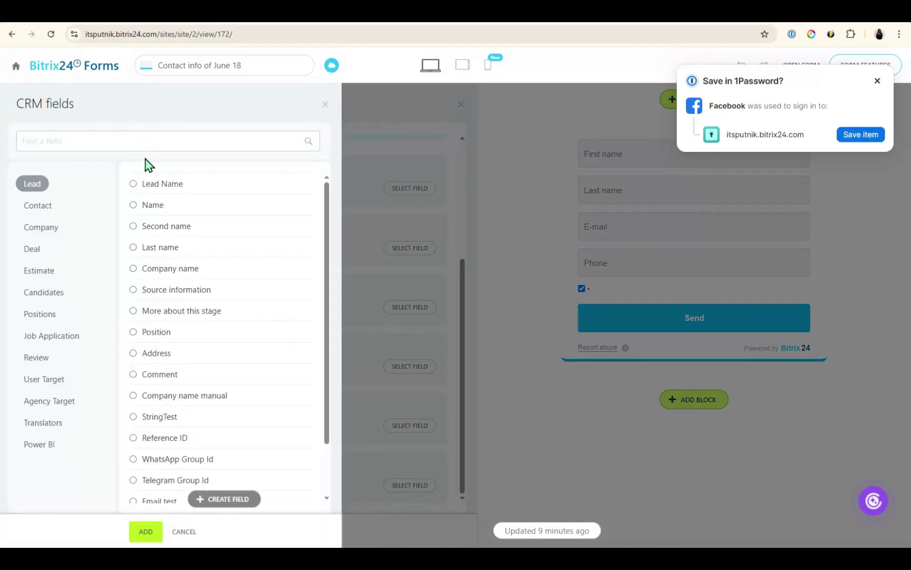
pyautogui.click(120, 140)
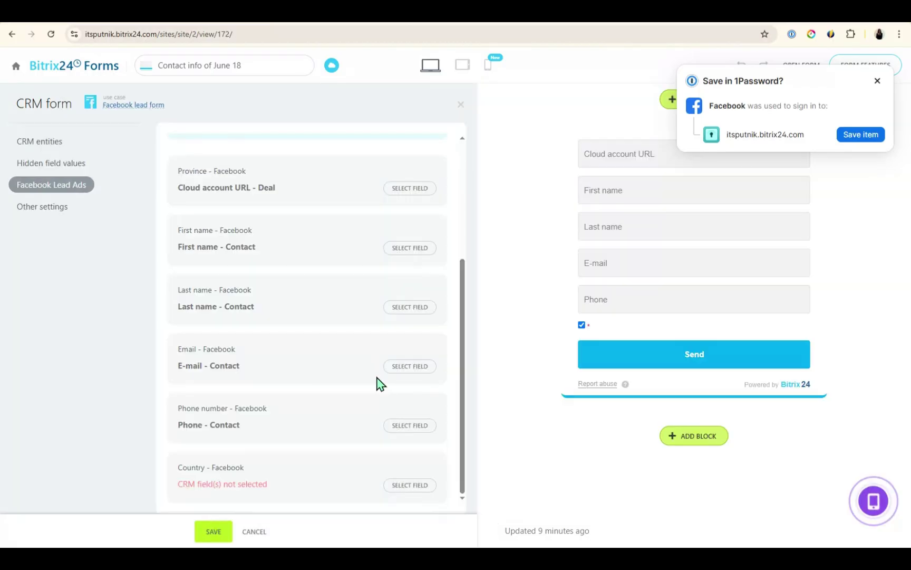
pyautogui.scroll(2, 351, 471)
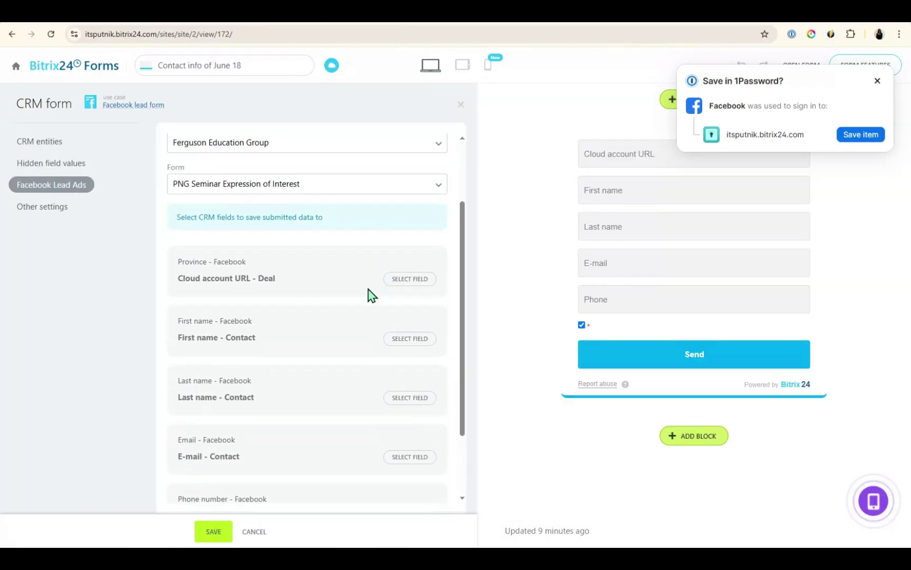
pyautogui.scroll(-3, 316, 337)
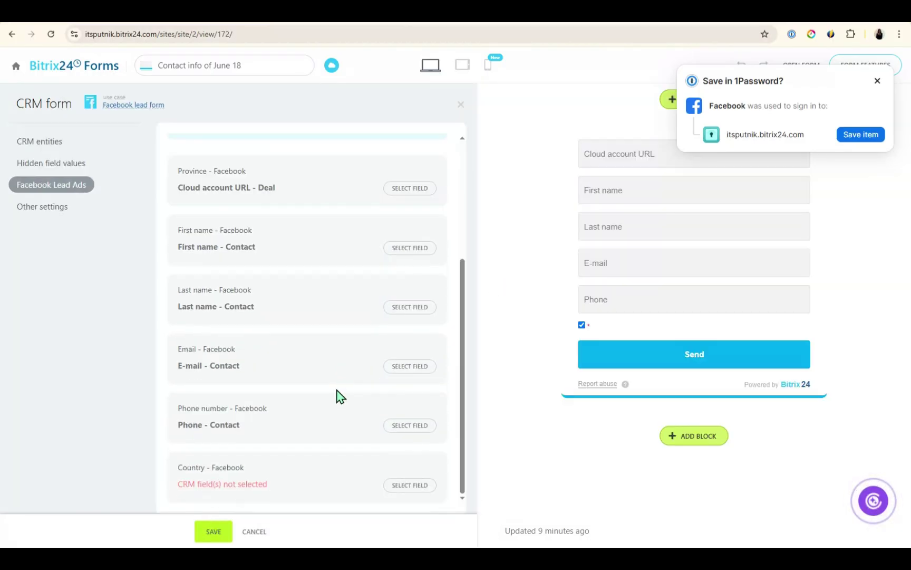
pyautogui.scroll(5, 309, 295)
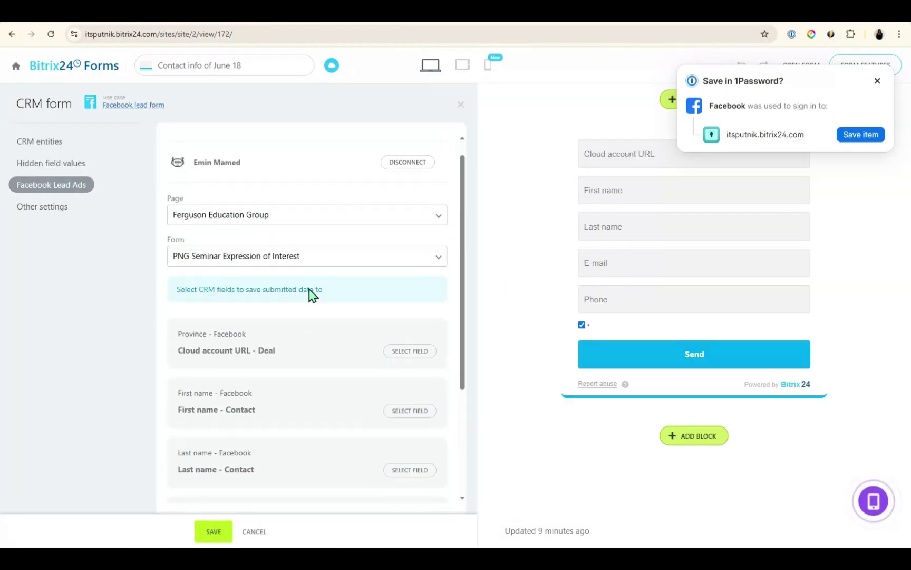
# - Set the form to create a Lead with duplicates merged, then show Hidden field values
pyautogui.click(42, 143)
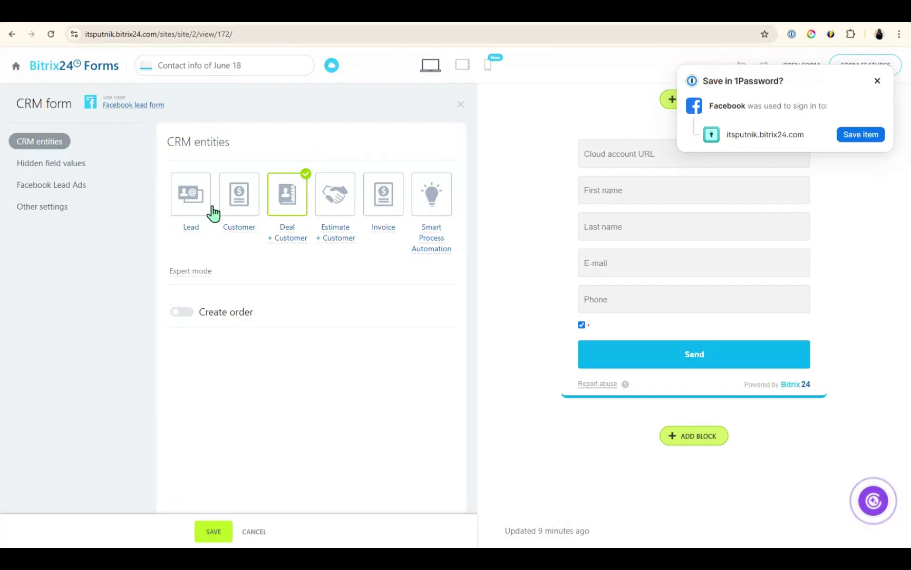
pyautogui.click(190, 193)
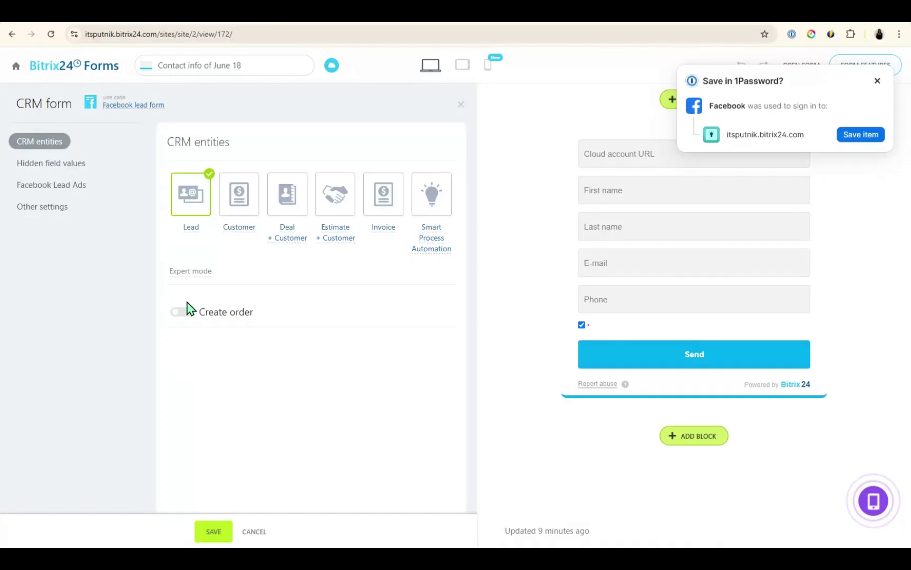
pyautogui.click(189, 271)
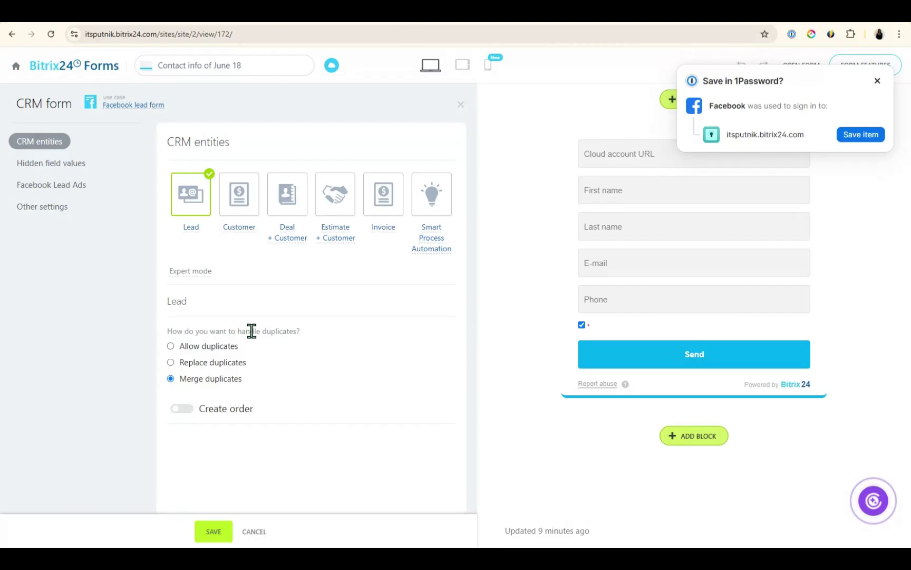
pyautogui.click(63, 168)
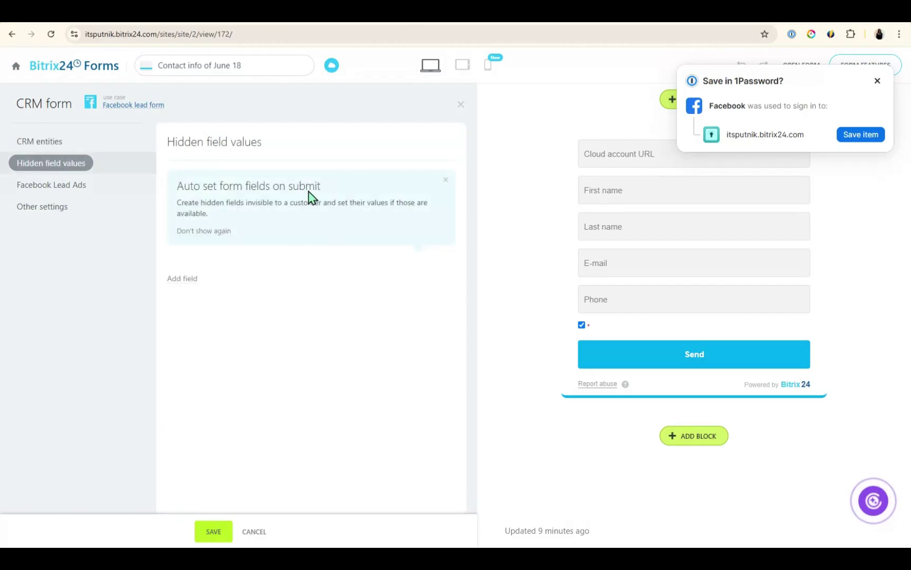
# - In Other settings, replace the form name with 'Facebook form example 1' and save
pyautogui.click(66, 211)
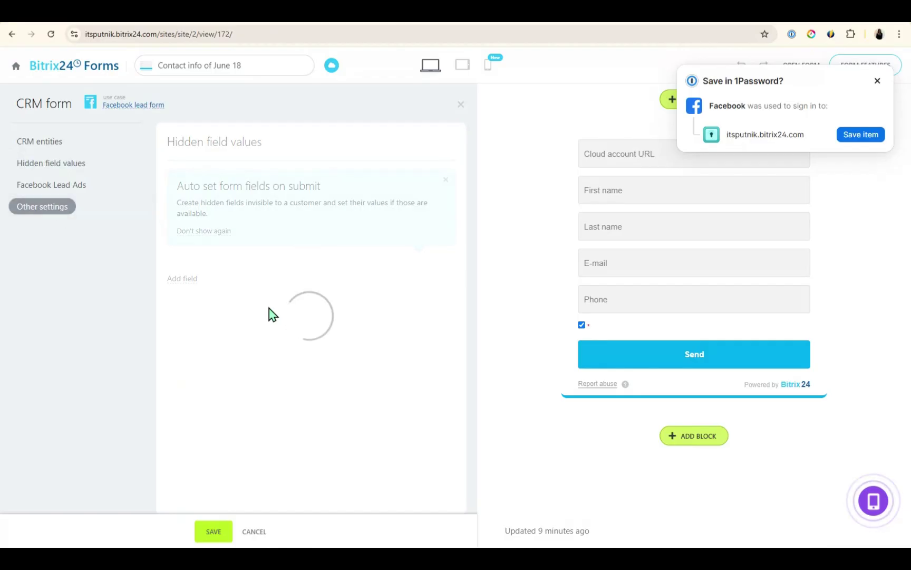
pyautogui.click(334, 190)
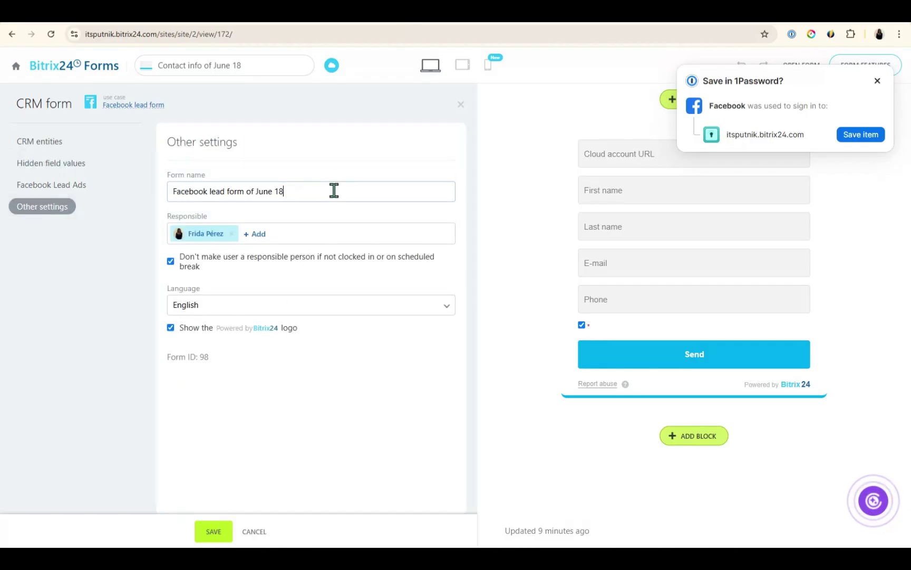
pyautogui.tripleClick(290, 184)
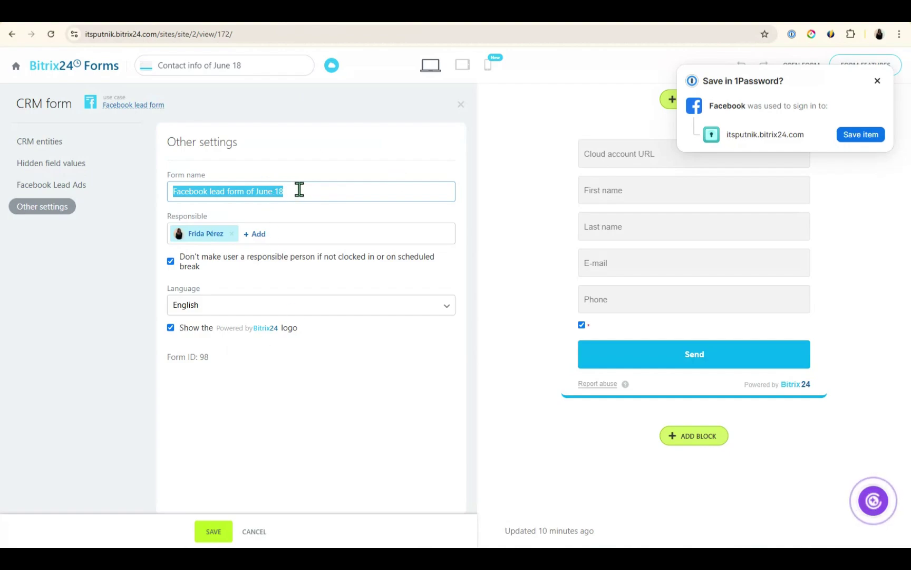
pyautogui.write('Fa')
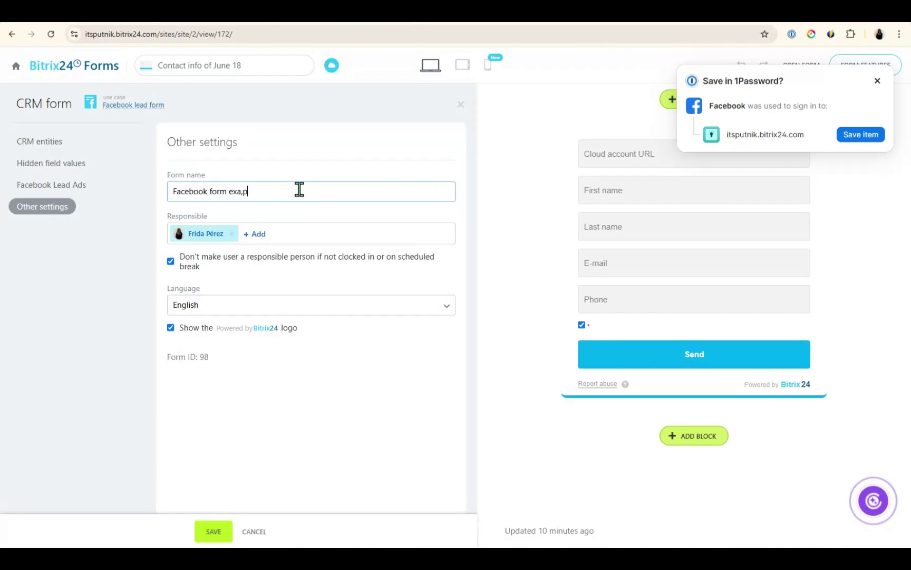
pyautogui.write('1')
pyautogui.click(214, 531)
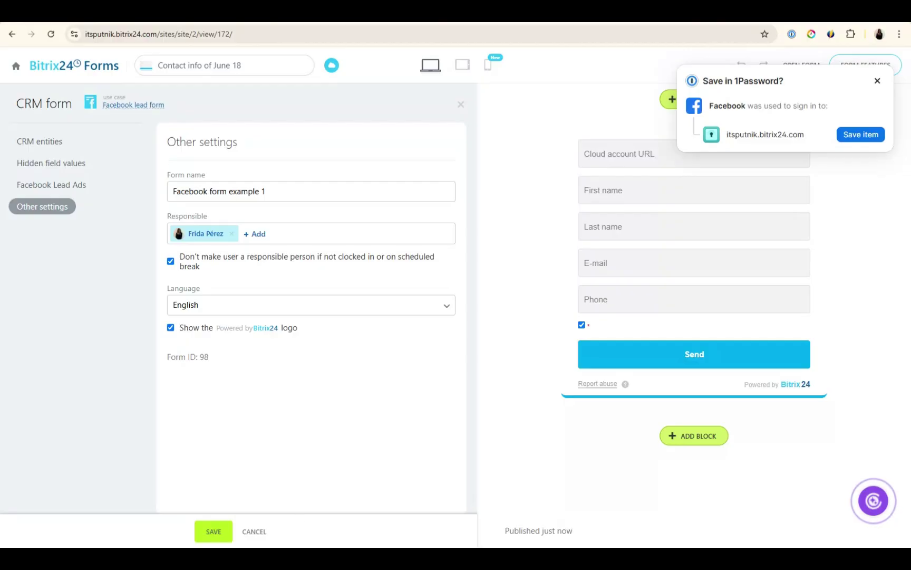
# - Leave the form editor and open the Facebook Lead Ads forms list from Contact Center
pyautogui.click(212, 25)
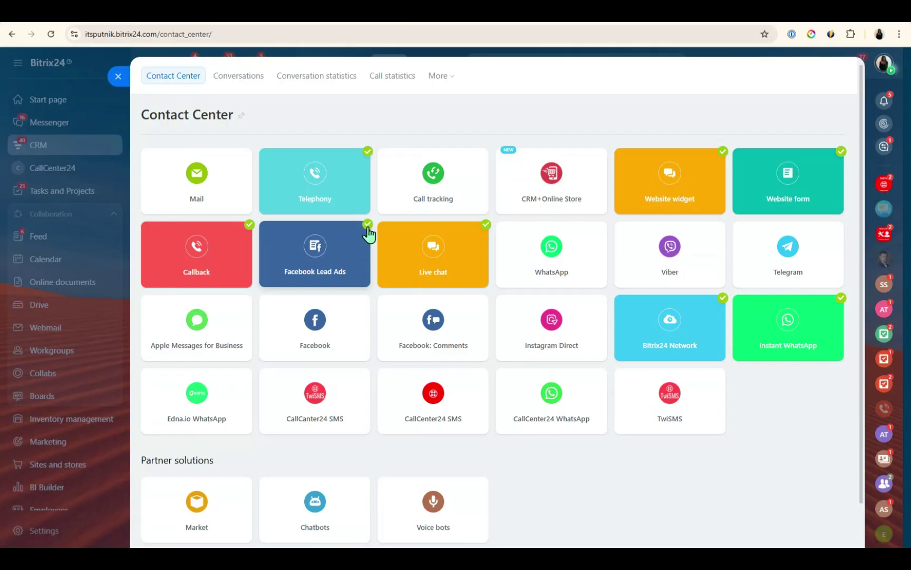
pyautogui.click(320, 280)
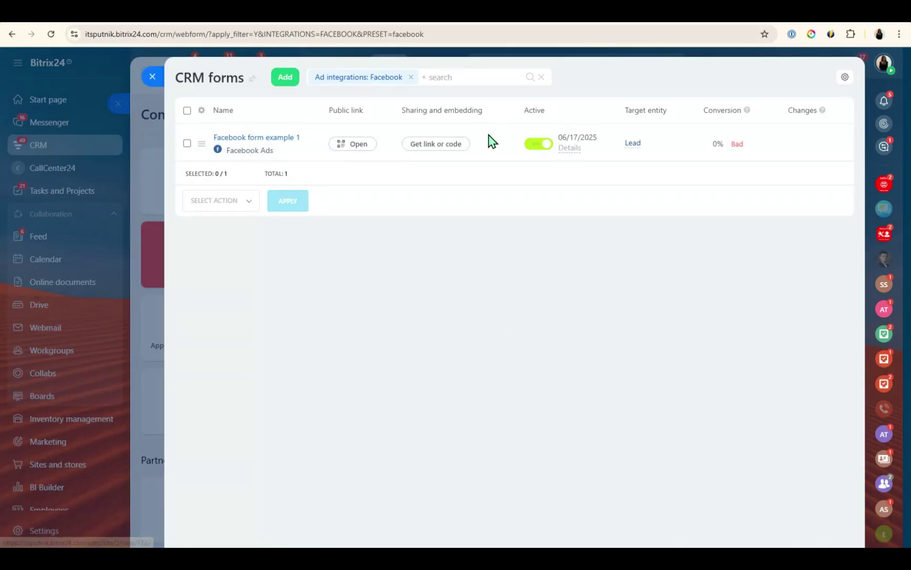
pyautogui.click(430, 22)
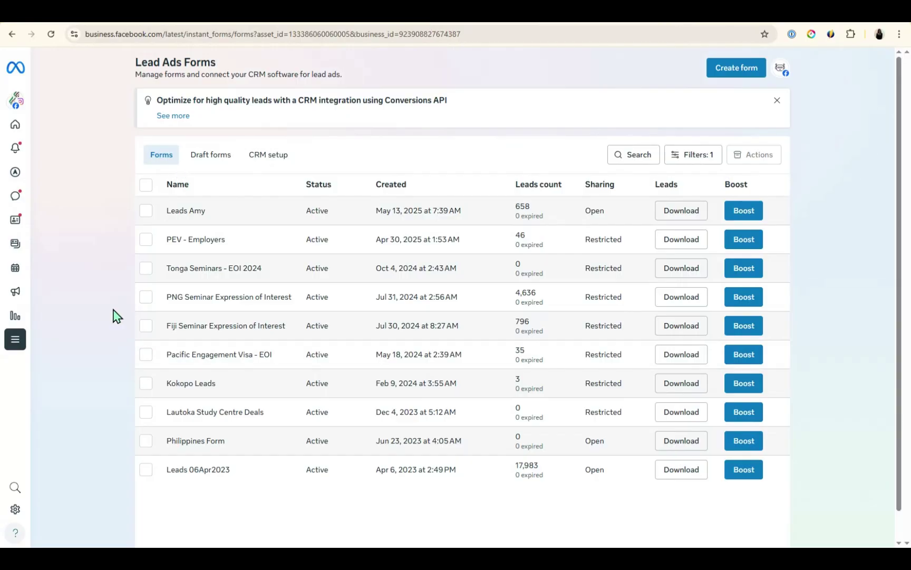
pyautogui.hotkey('ctrl', 'Tab')
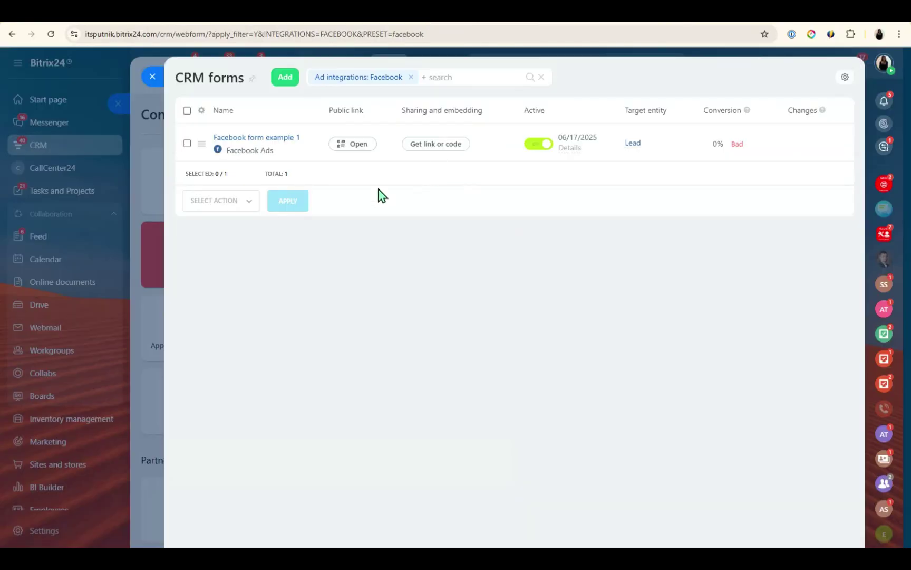